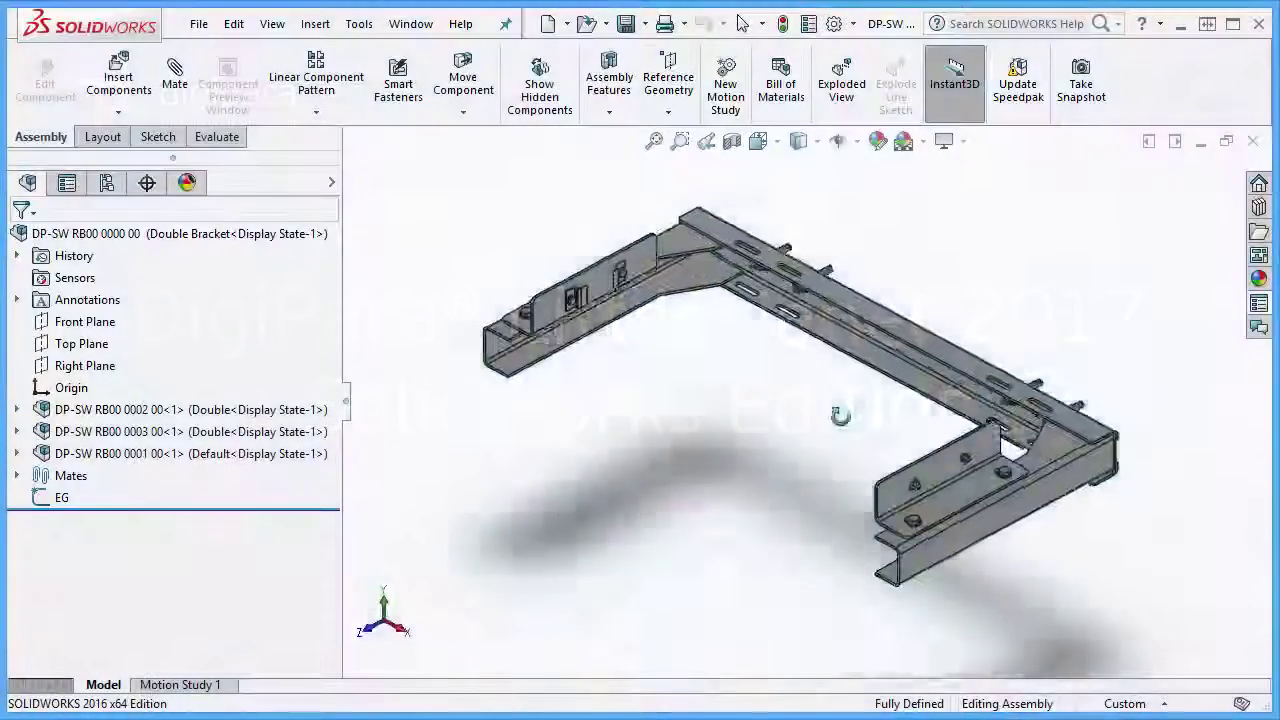
Orbit the 3D shaft view of DP-SW RB00 0000 00.ld3 to inspect the bracket model
mouse_move(840, 414)
middle_mouse_down()
mouse_move(822, 198)
mouse_move(854, 455)
middle_mouse_up()
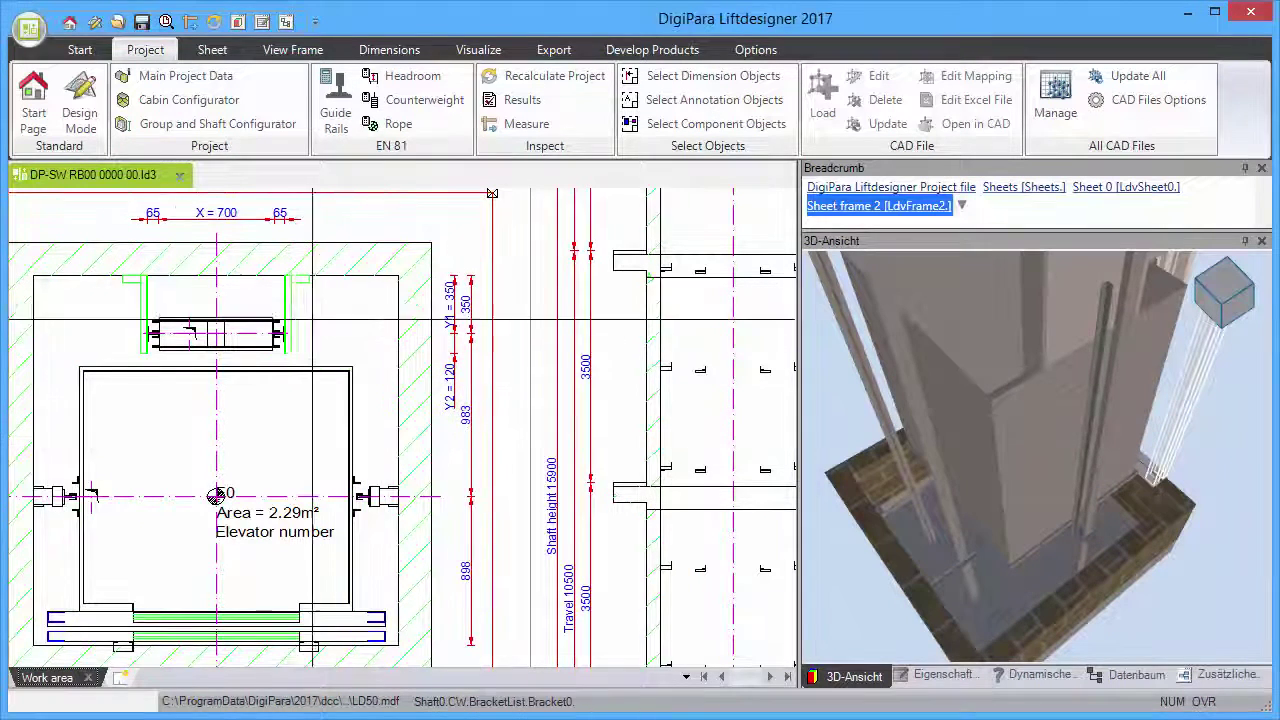
Load DP-SW RB00 0000 00.SLDASM from Samples\Railbracket\Solidworks as the counterweight rail bracket's CAD model
left_click(286, 300)
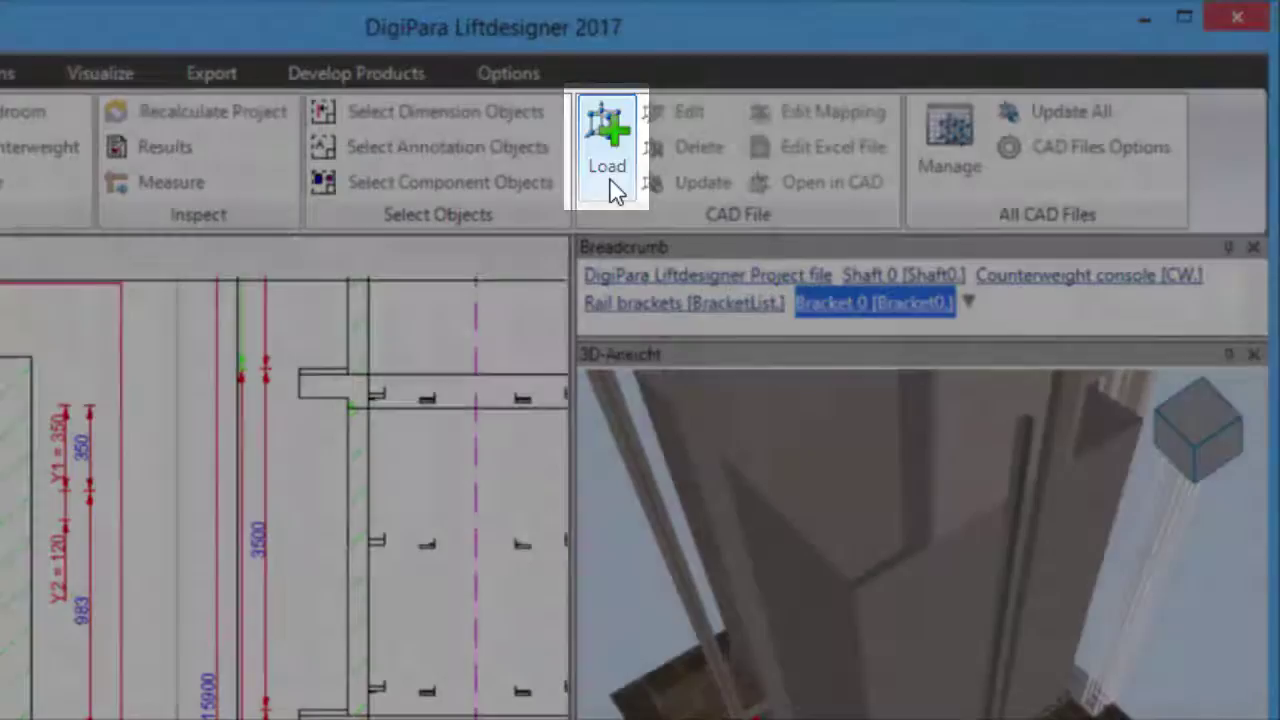
left_click(612, 187)
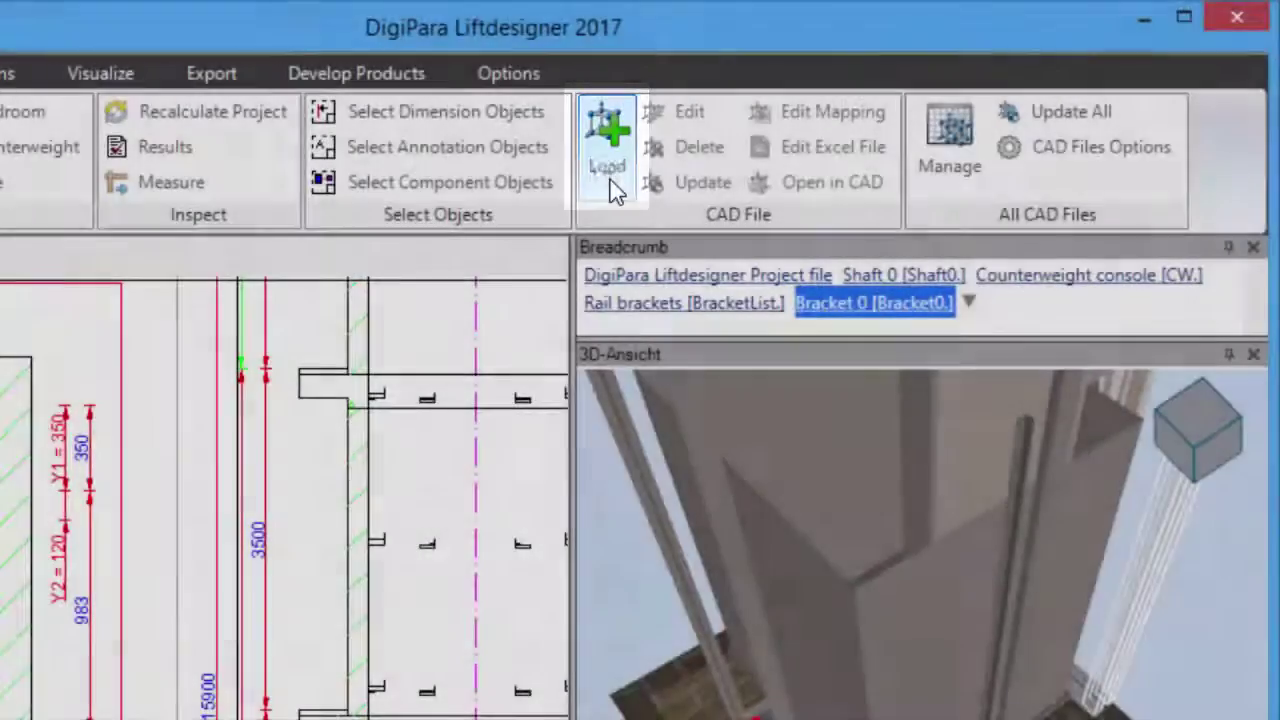
left_click(144, 429)
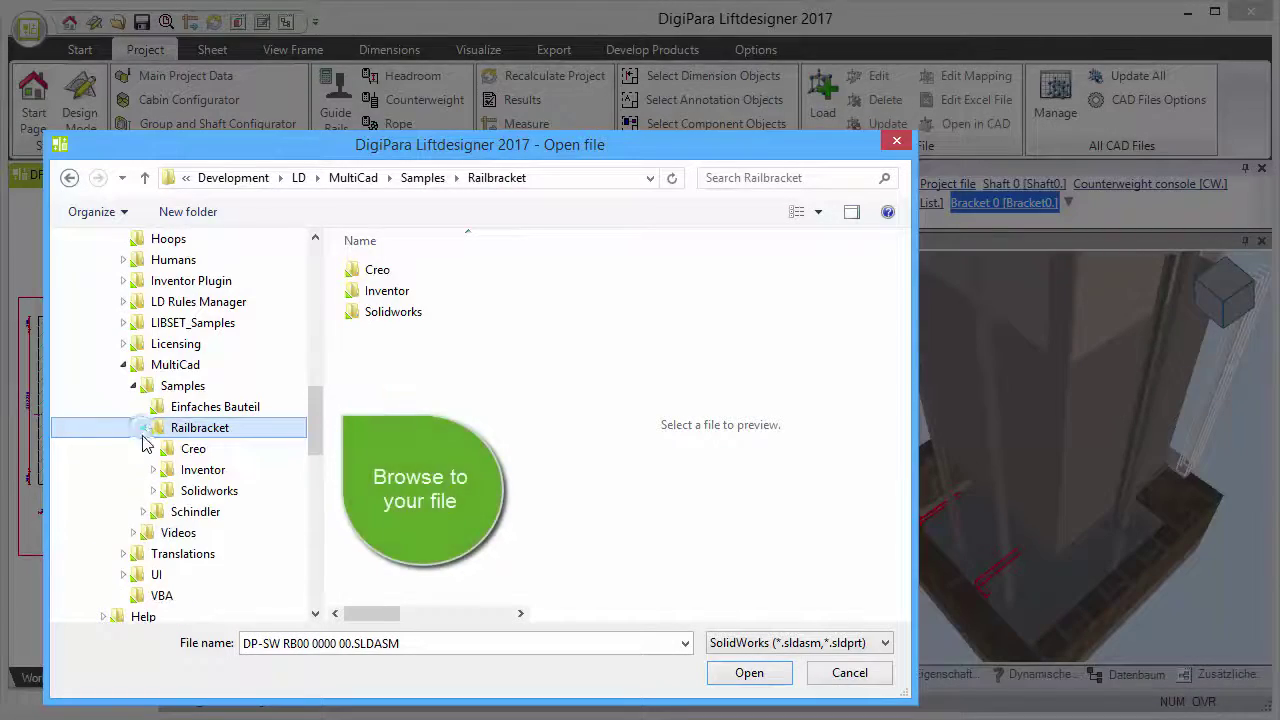
left_click(153, 490)
left_click(225, 512)
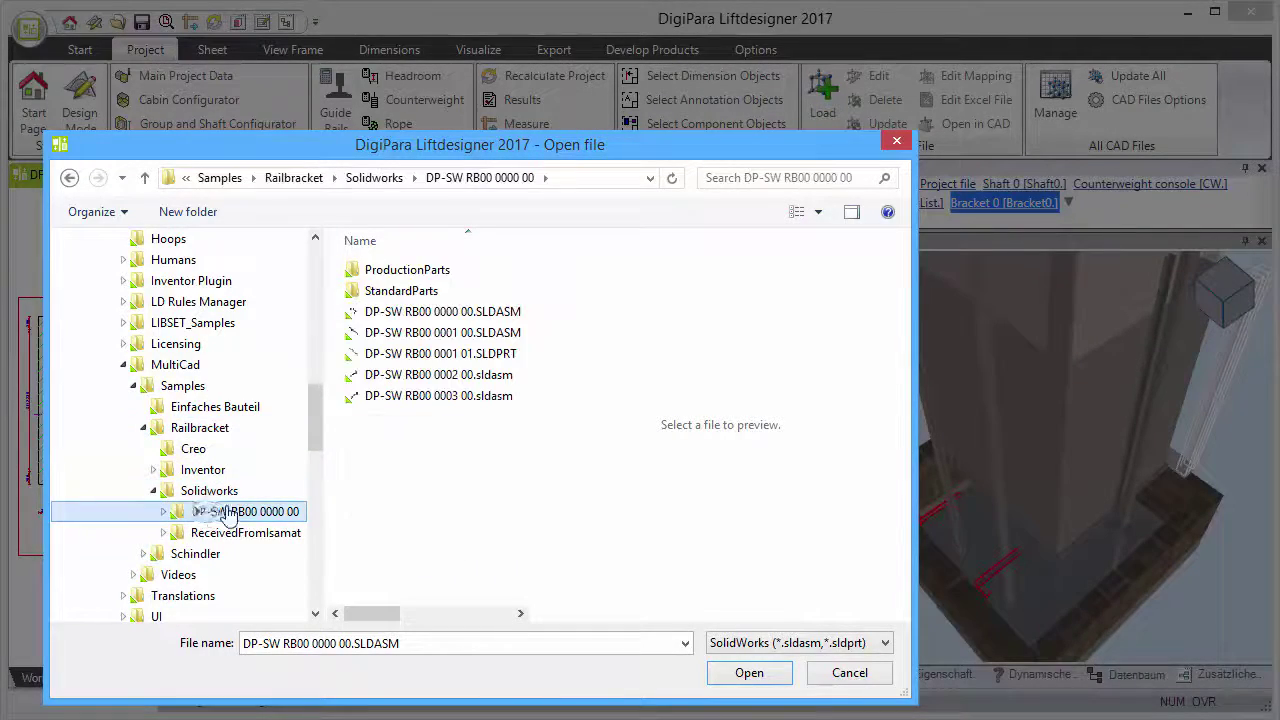
left_click(405, 313)
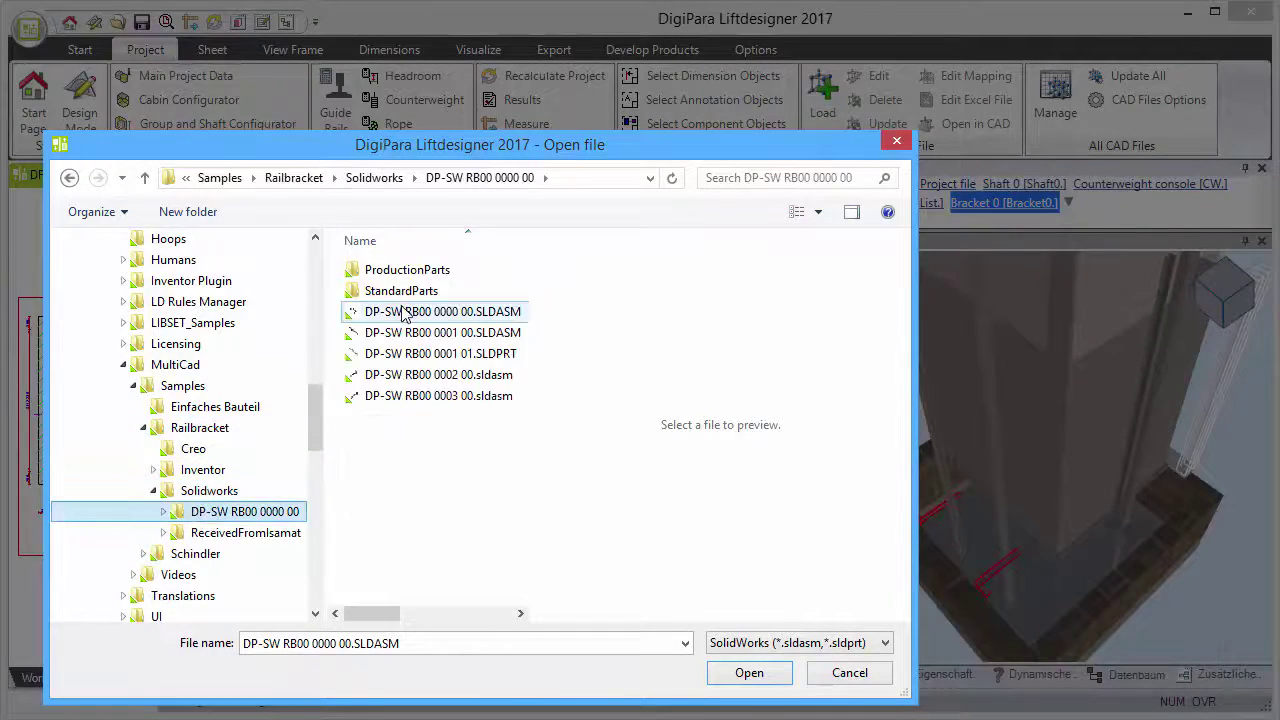
left_click(746, 672)
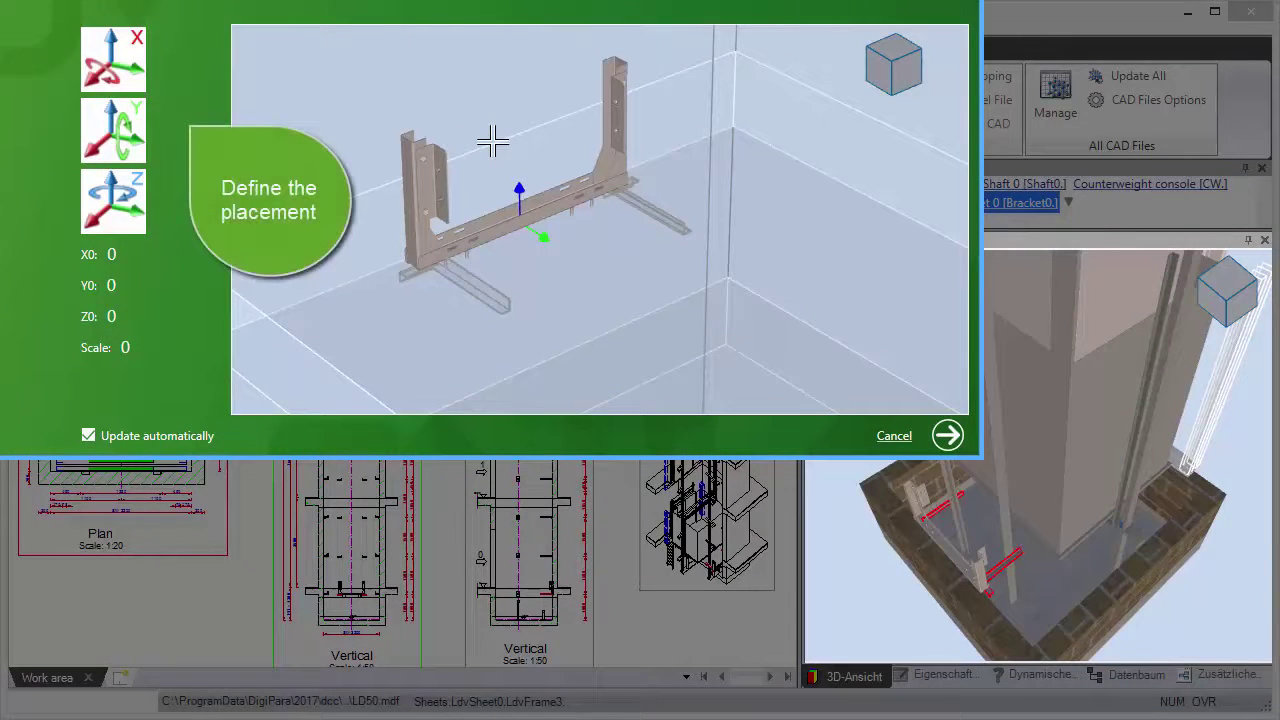
Rotate the bracket 90° about the X axis and then about the Y axis
left_click(108, 66)
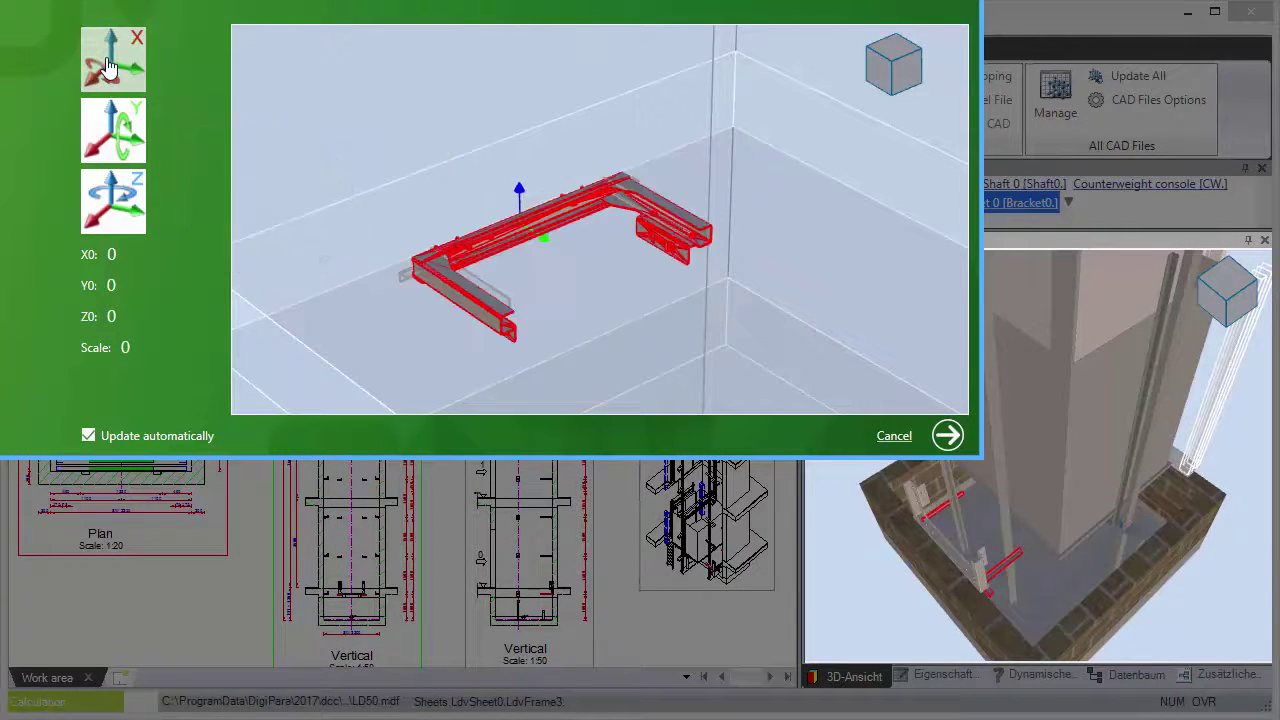
left_click(113, 106)
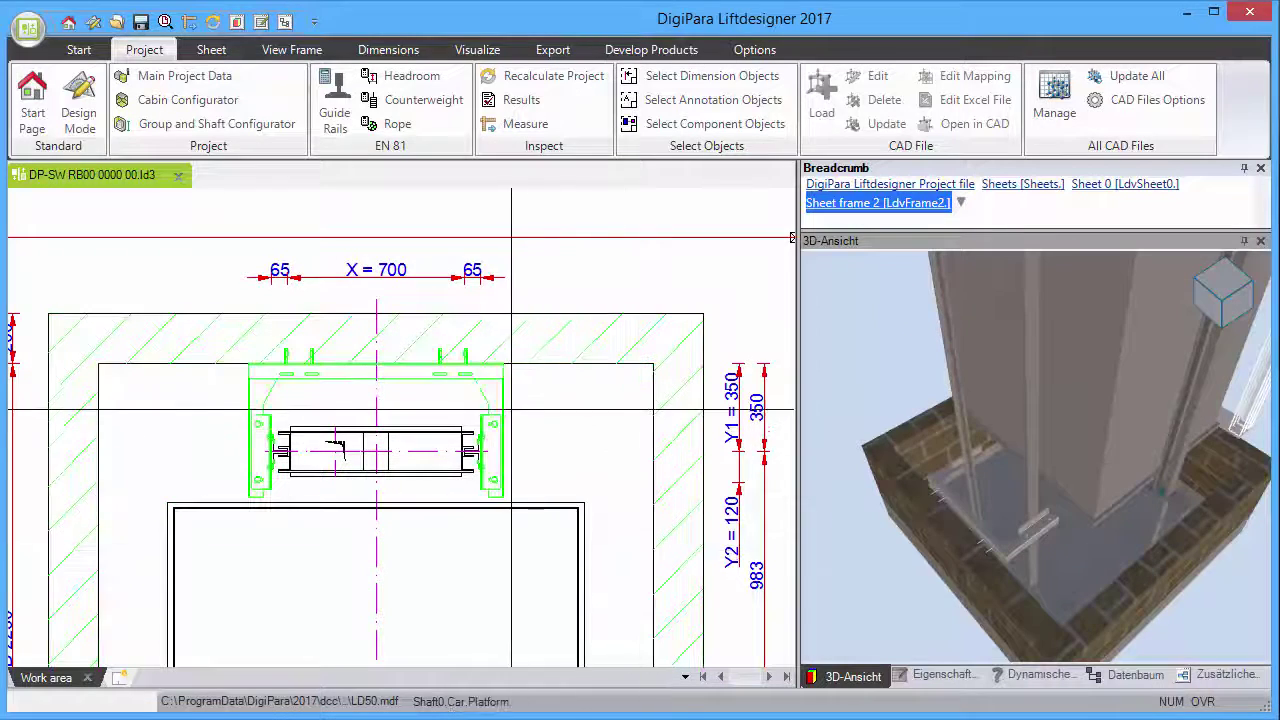
Assign RailBracket_Parameter.xlsx from the DP-SW RB00 0000 00 folder as the placed bracket's mapping file
left_click(496, 401)
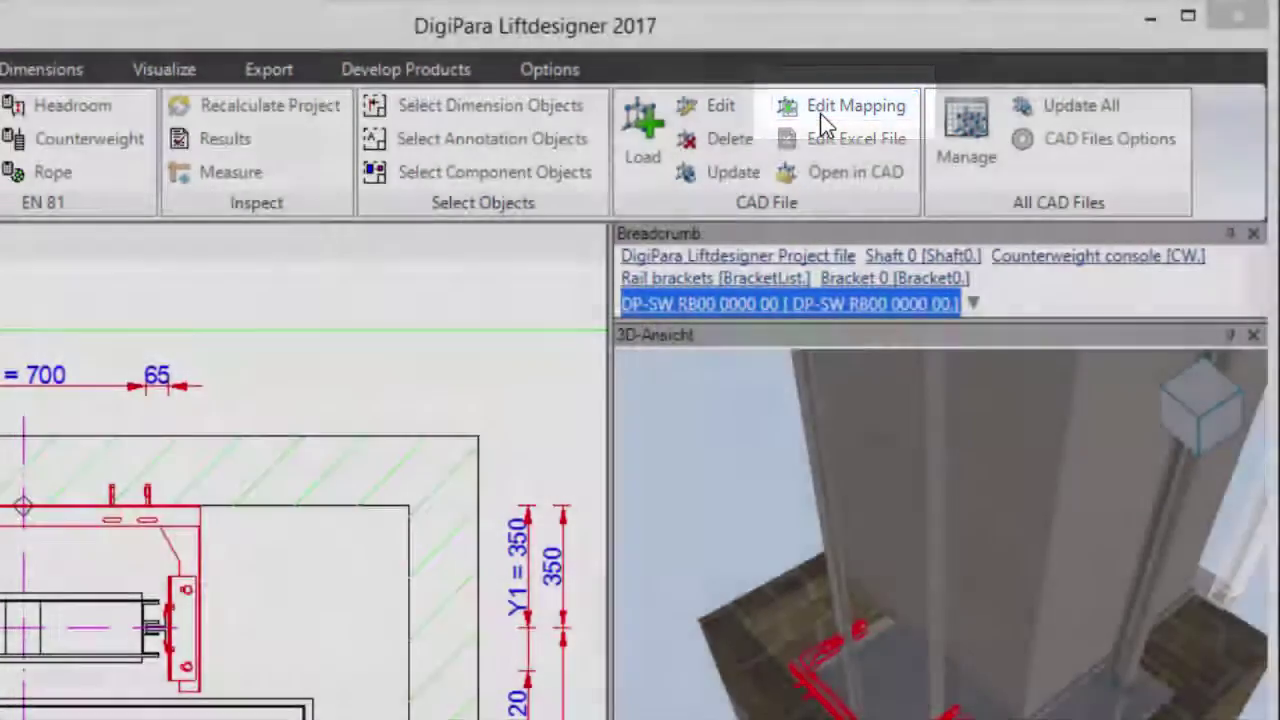
left_click(820, 113)
left_click(304, 371)
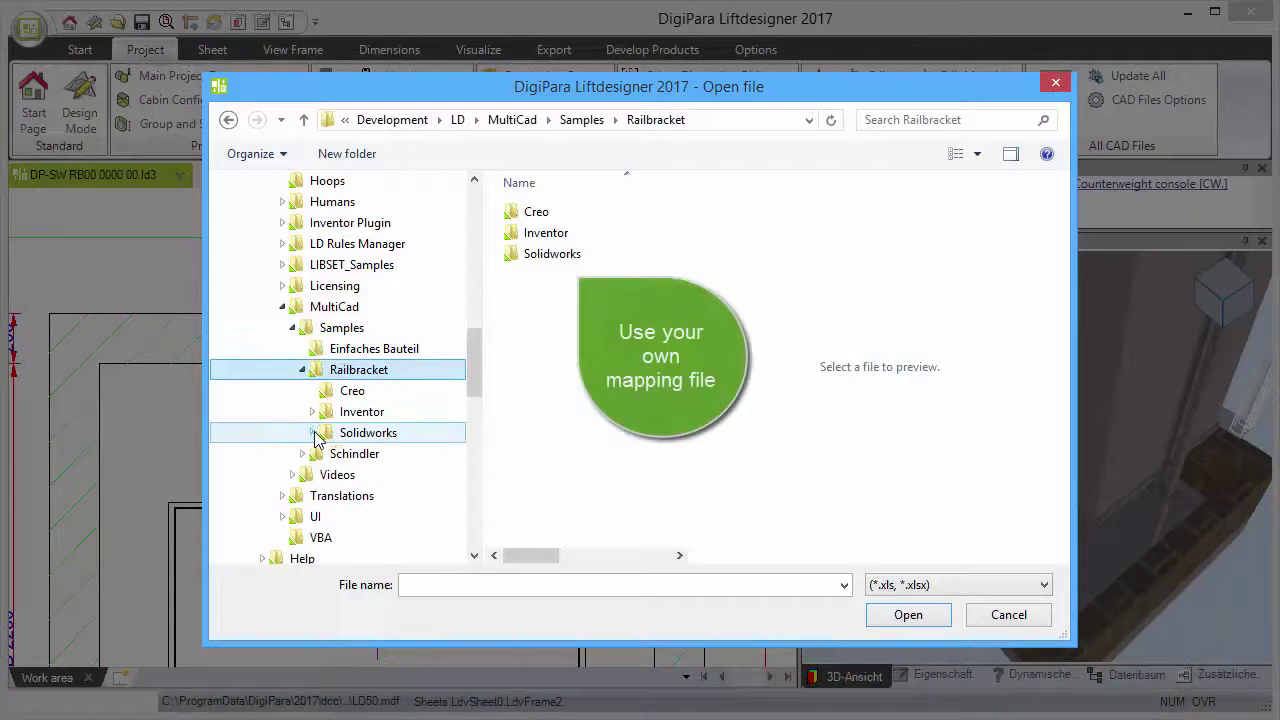
left_click(312, 432)
left_click(380, 456)
left_click(585, 254)
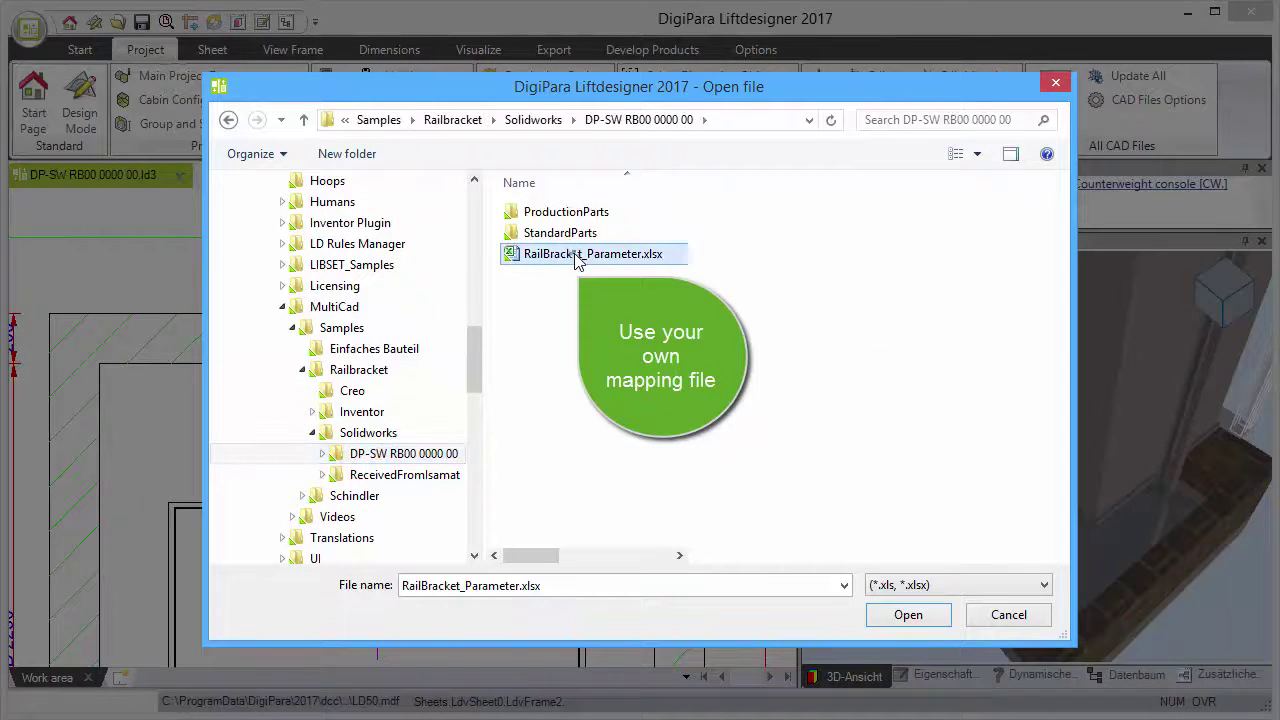
left_click(893, 617)
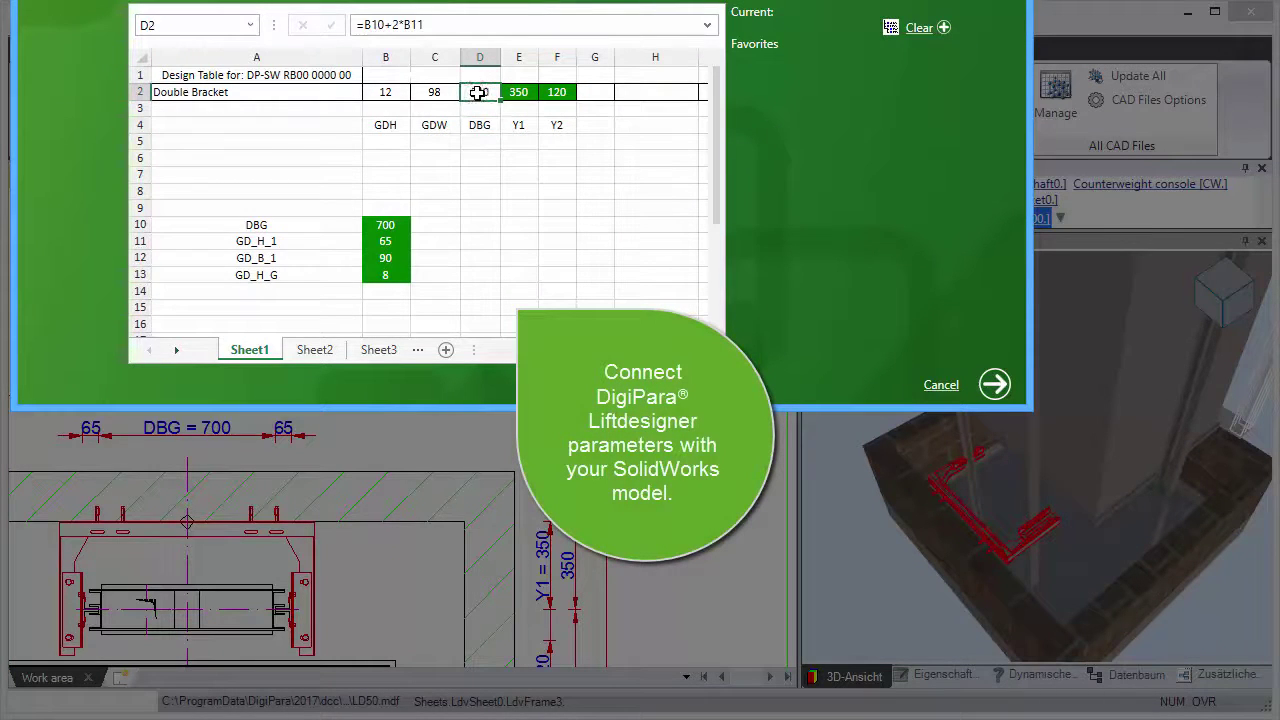
Link the design table's DBG entry to the Rail brackets DBG parameter with value 700
left_click(890, 28)
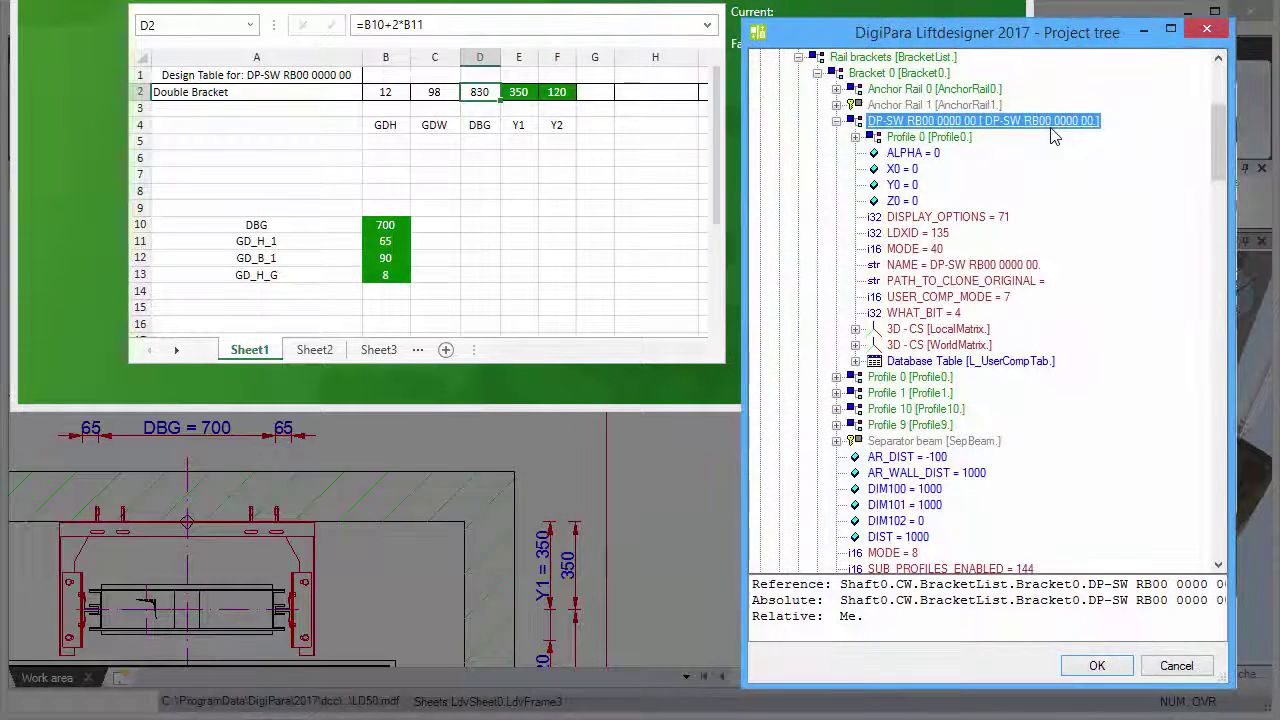
double_click(829, 76)
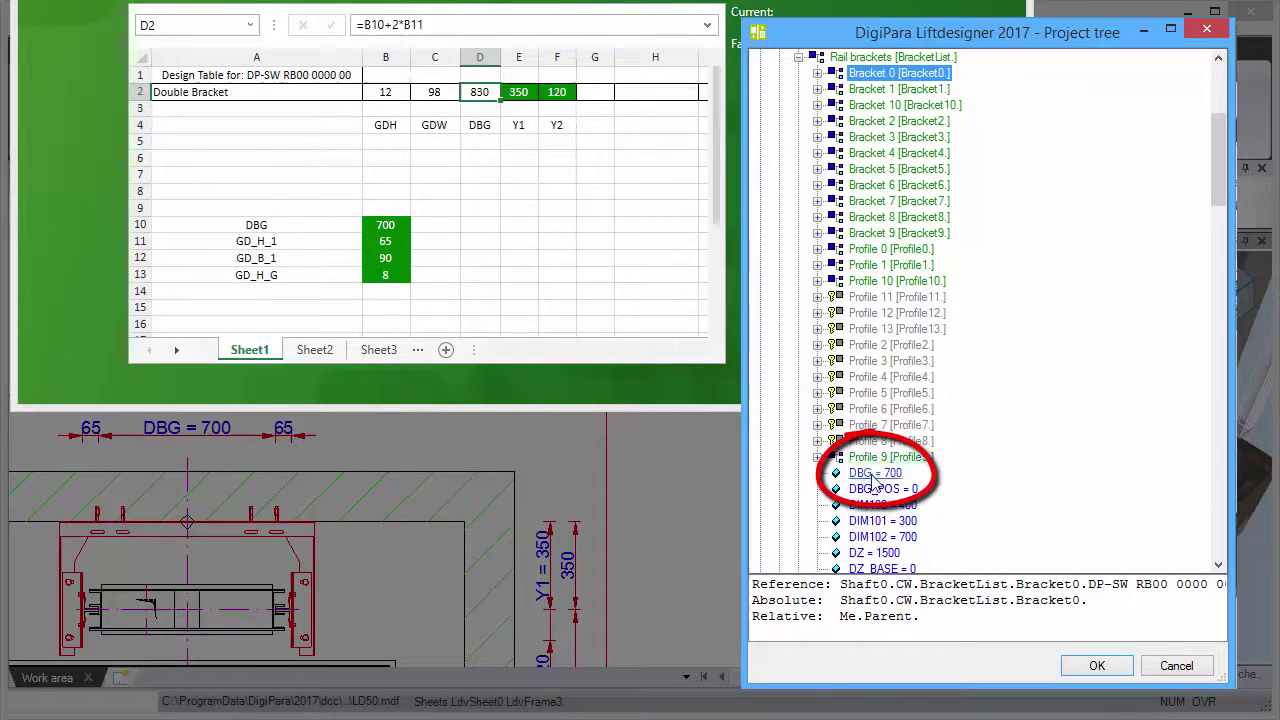
left_click(874, 474)
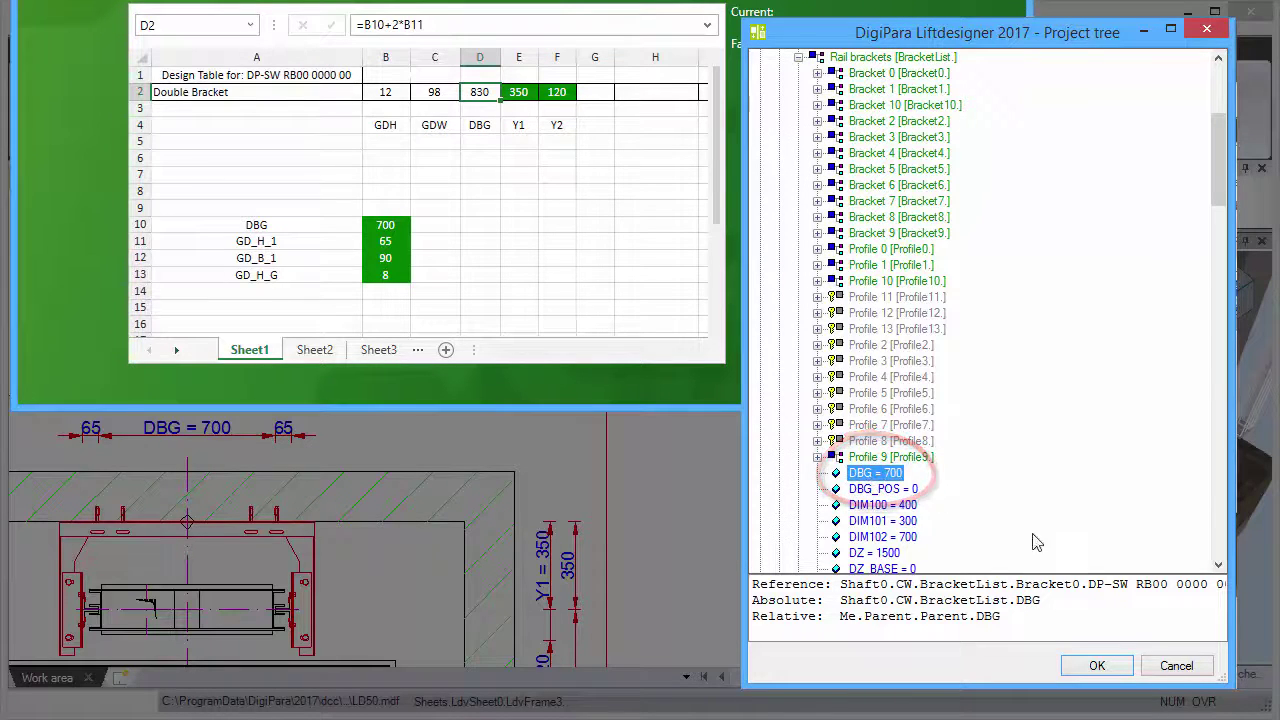
left_click(1098, 666)
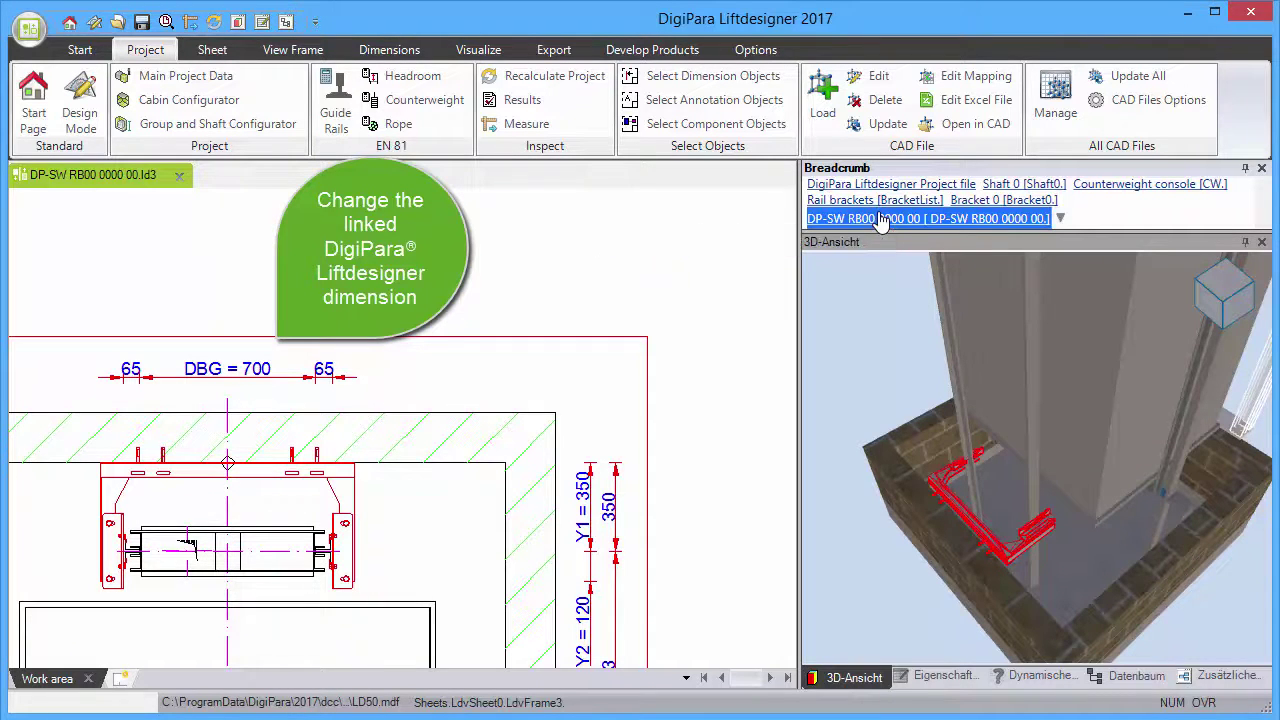
Change the counterweight DBG dimension to 800 and select the bracket
double_click(268, 369)
type("800")
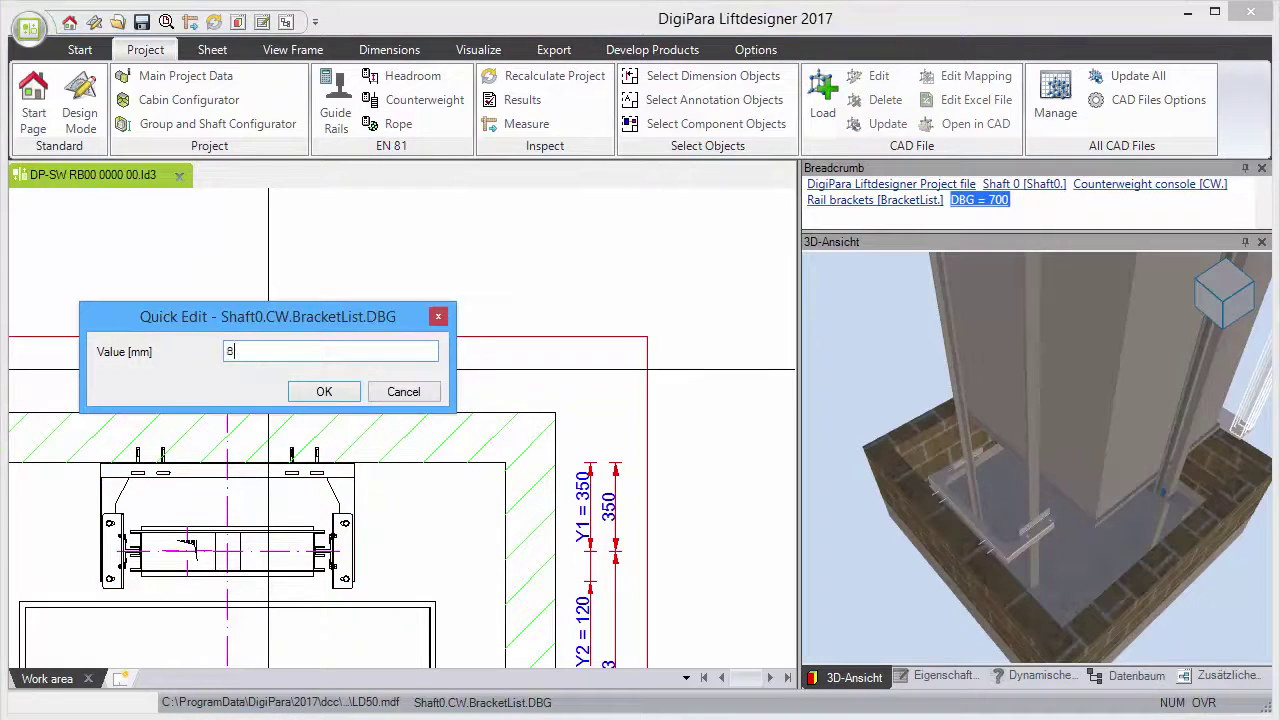
left_click(325, 392)
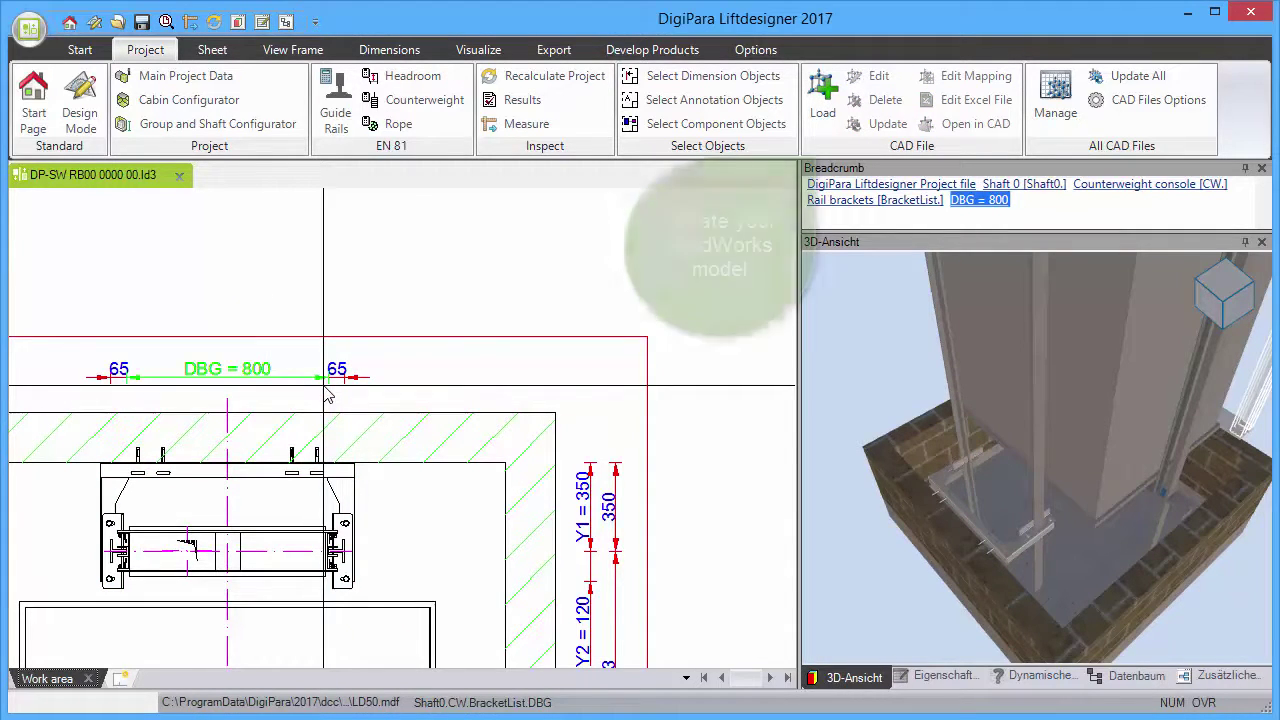
left_click(349, 486)
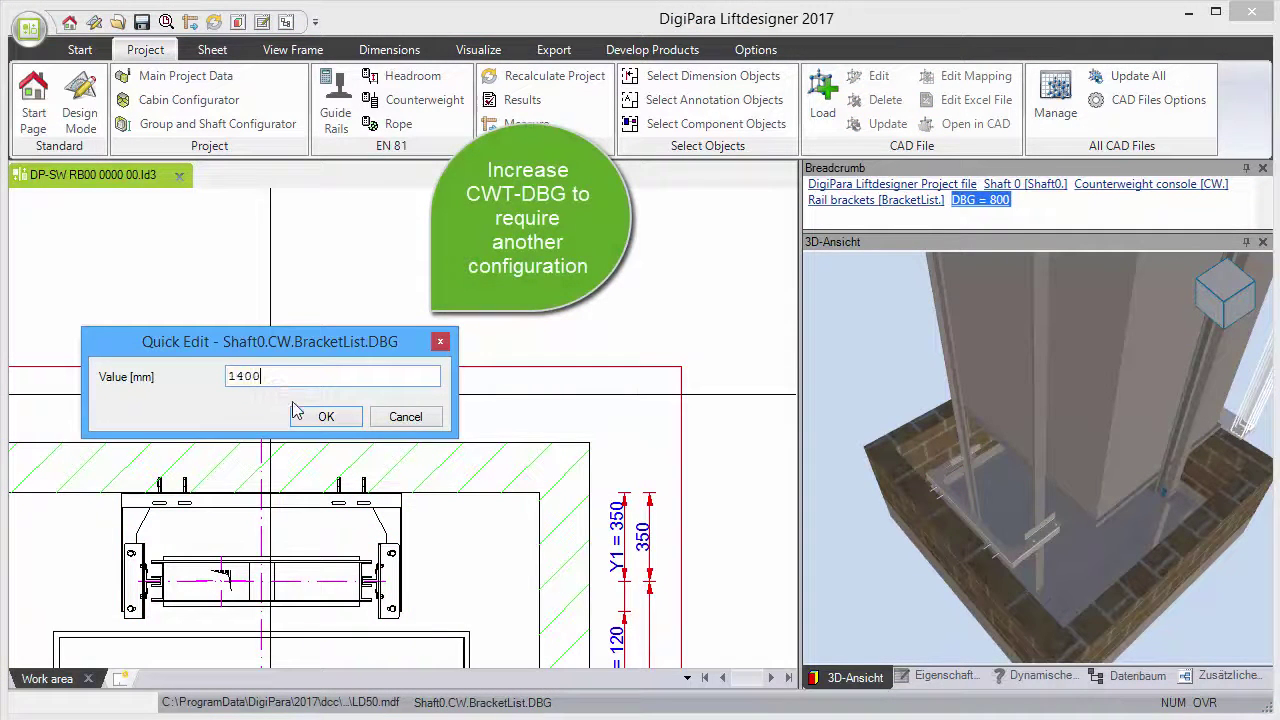
Apply a DBG value of 1400 and select the bracket for updating
left_click(326, 417)
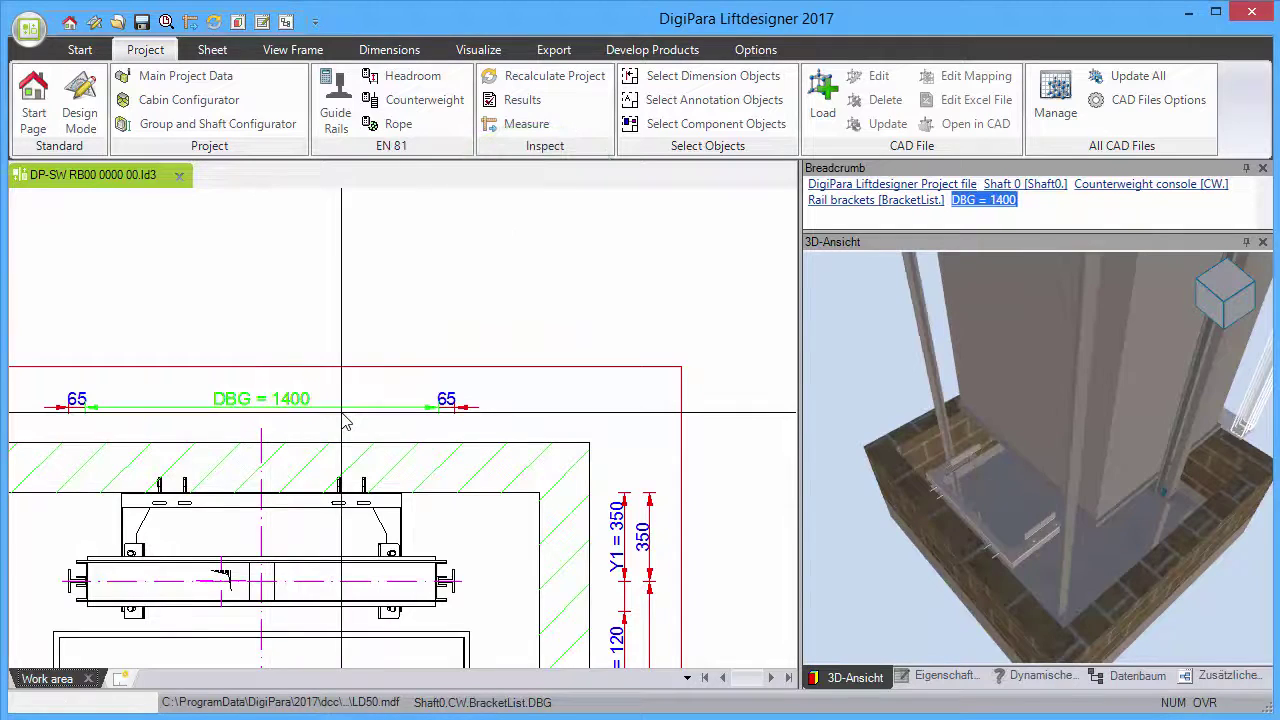
left_click(885, 124)
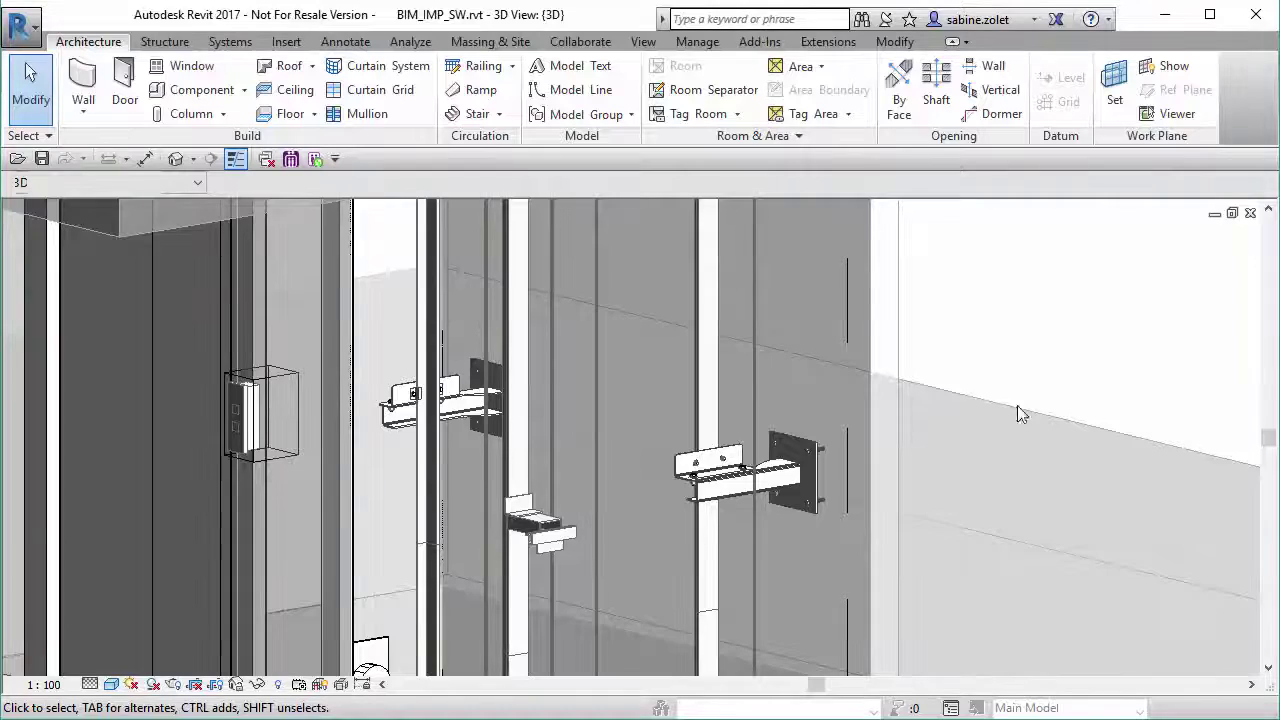
Zoom in on the SolidWorks rail brackets mounted along the rails in BIM_IMP_SW.rvt's 3D view
middle_click_drag(1017, 415, 1174, 509, "ctrl")
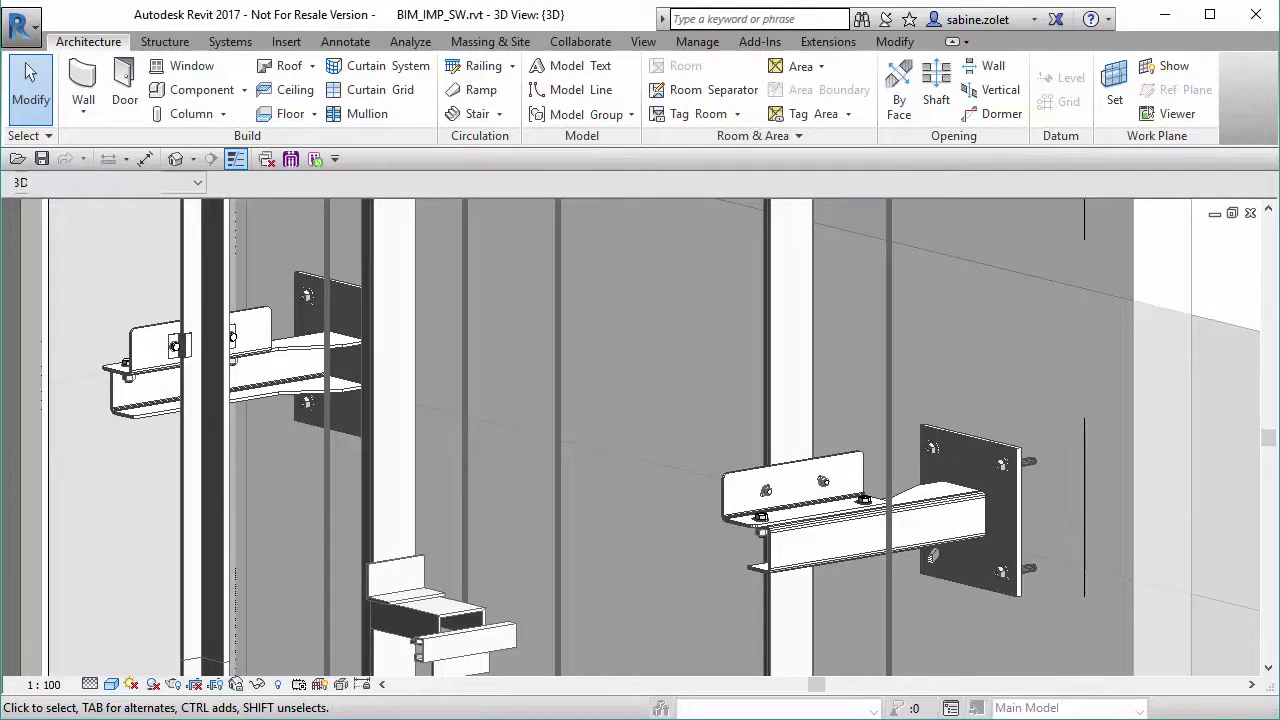